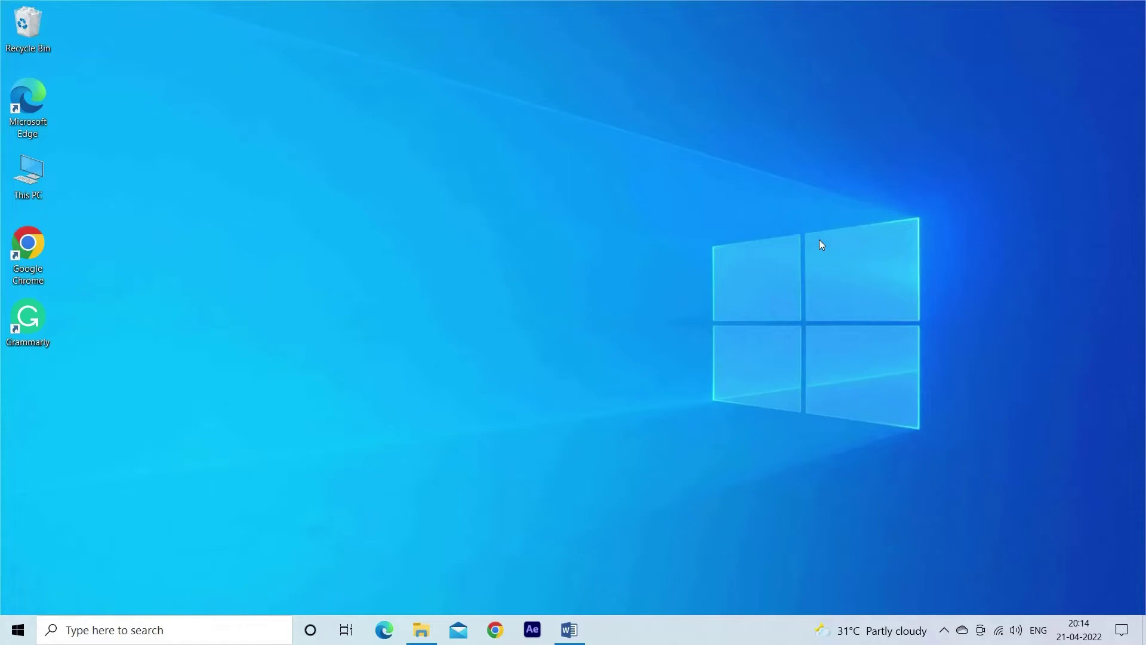
Run sfc /scannow from a Command Prompt opened as administrator
{"action": "left_click", "coordinate": [72, 635]}
{"action": "type", "text": "cm"}
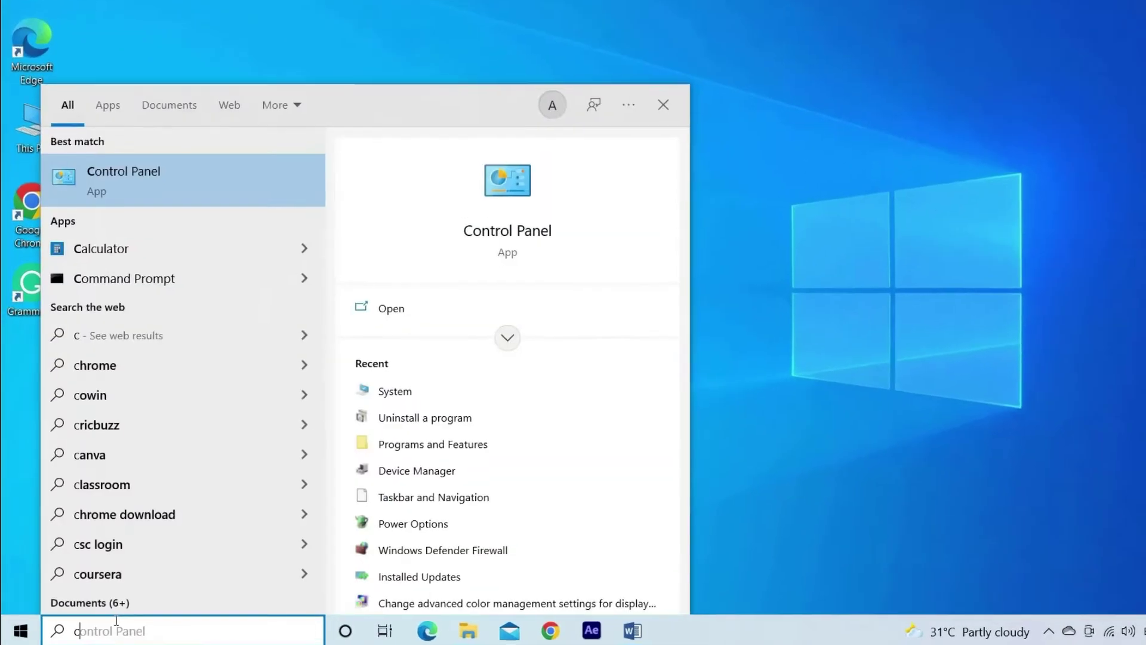
{"action": "type", "text": "d"}
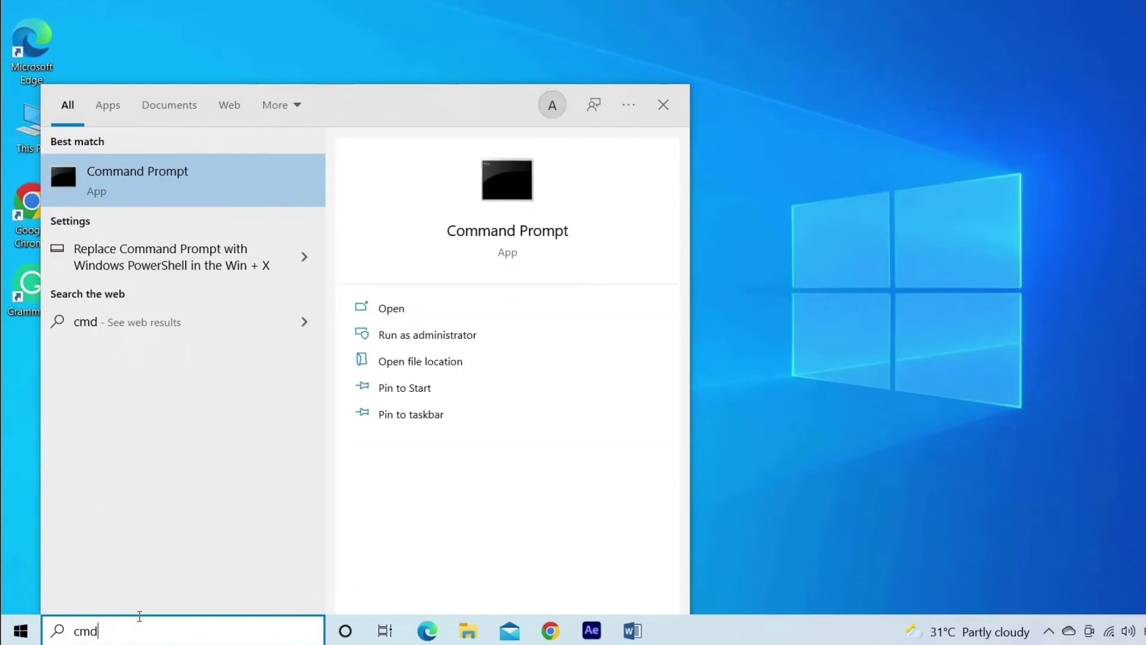
{"action": "right_click", "coordinate": [218, 170]}
{"action": "left_click", "coordinate": [250, 179]}
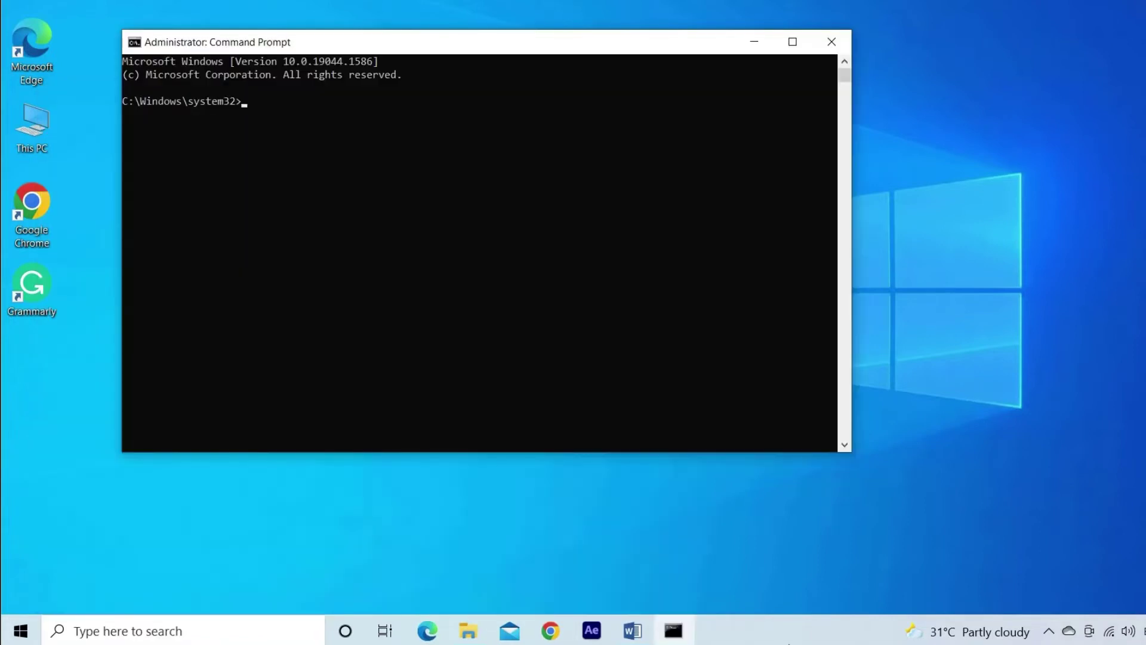
{"action": "type", "text": "sfc/scannow"}
{"action": "key", "text": "Return"}
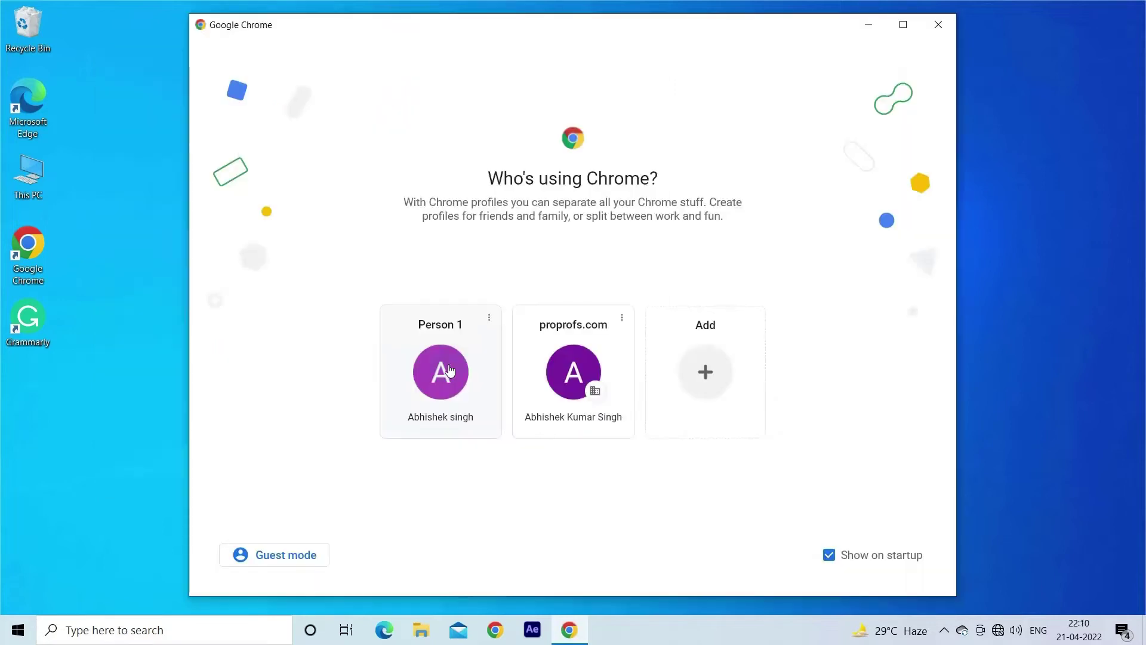
Search Google for the copied device ID and open Microsoft's Introduction to Human Interface Devices page
{"action": "left_click", "coordinate": [463, 376]}
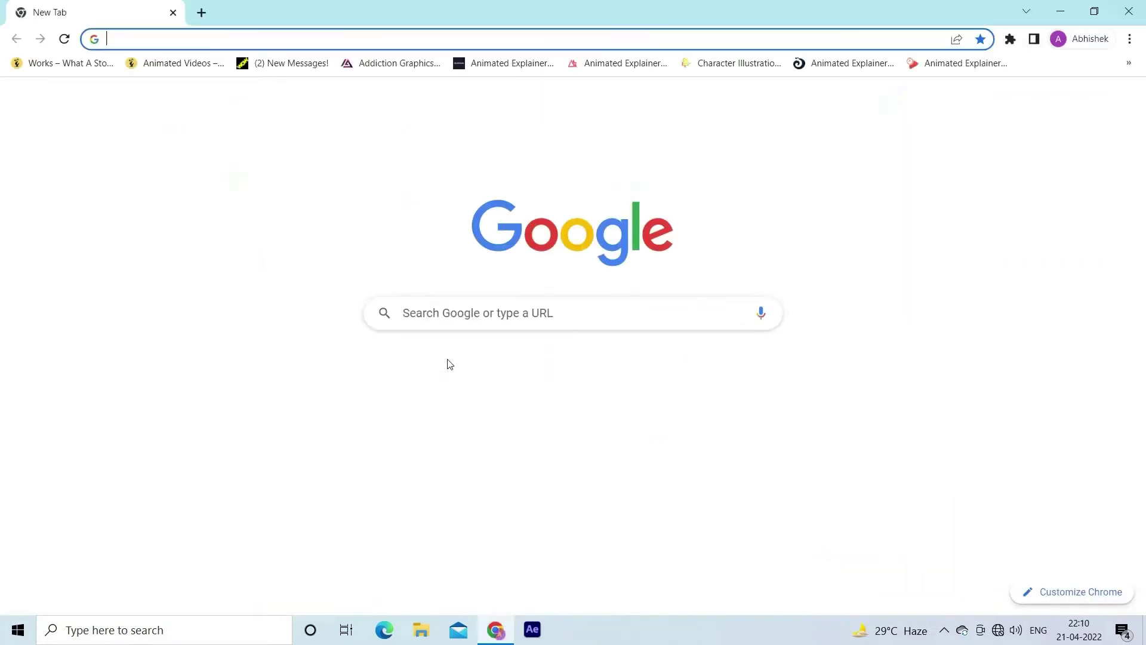
{"action": "left_click", "coordinate": [264, 37]}
{"action": "type", "text": "Device HID\\VID_413C&PID_301A\\6&35facf9e&0&0000"}
{"action": "key", "text": "Return"}
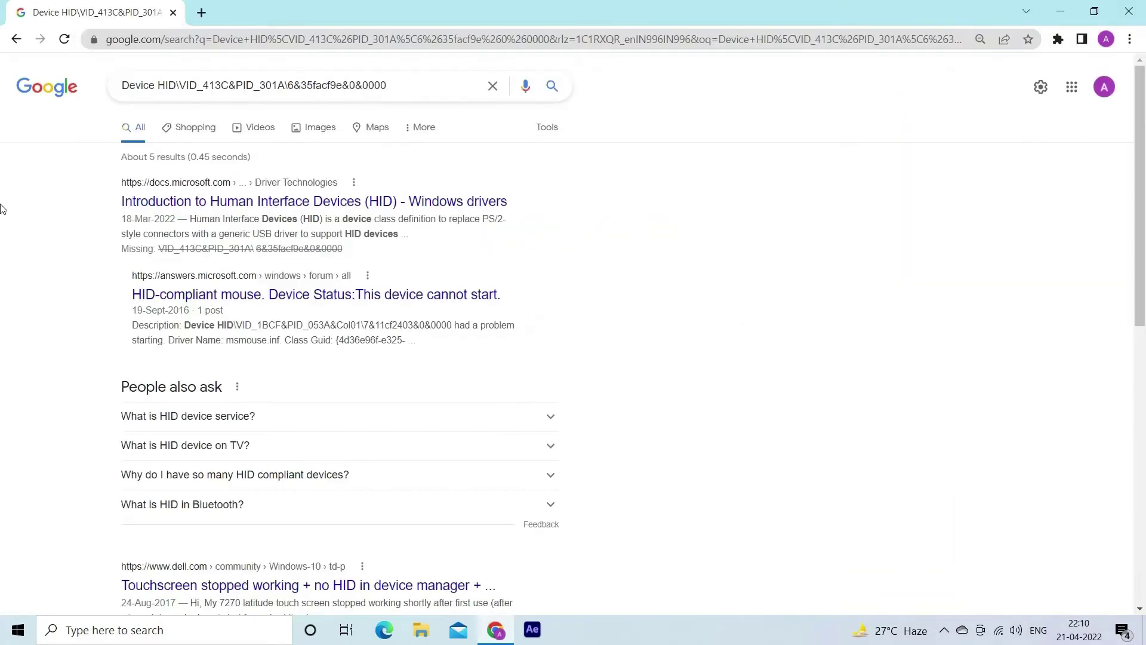
{"action": "left_click", "coordinate": [244, 203]}
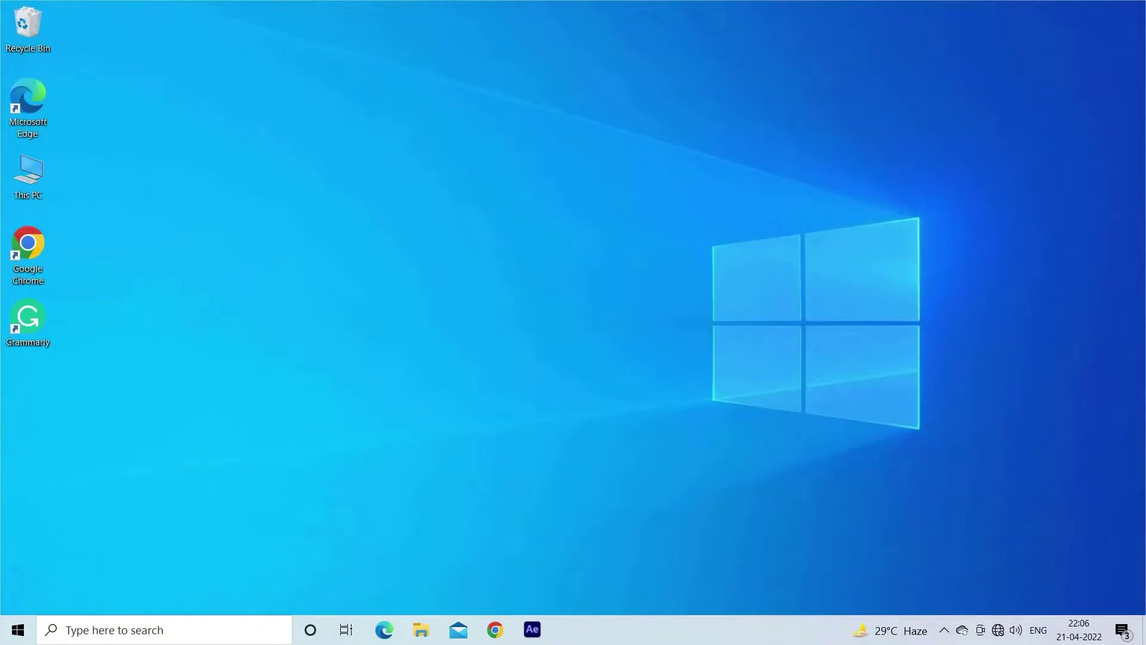
Launch Device Manager with devmgmt.msc and open the HID-compliant mouse's properties
{"action": "key", "text": "super+r"}
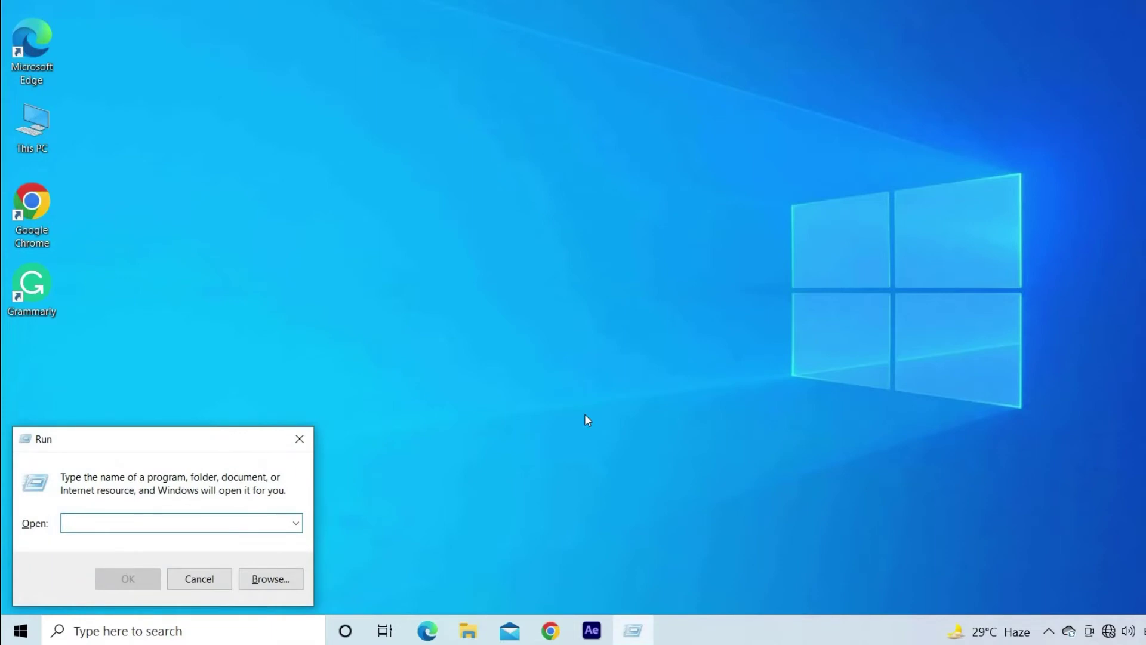
{"action": "type", "text": "devmgmt"}
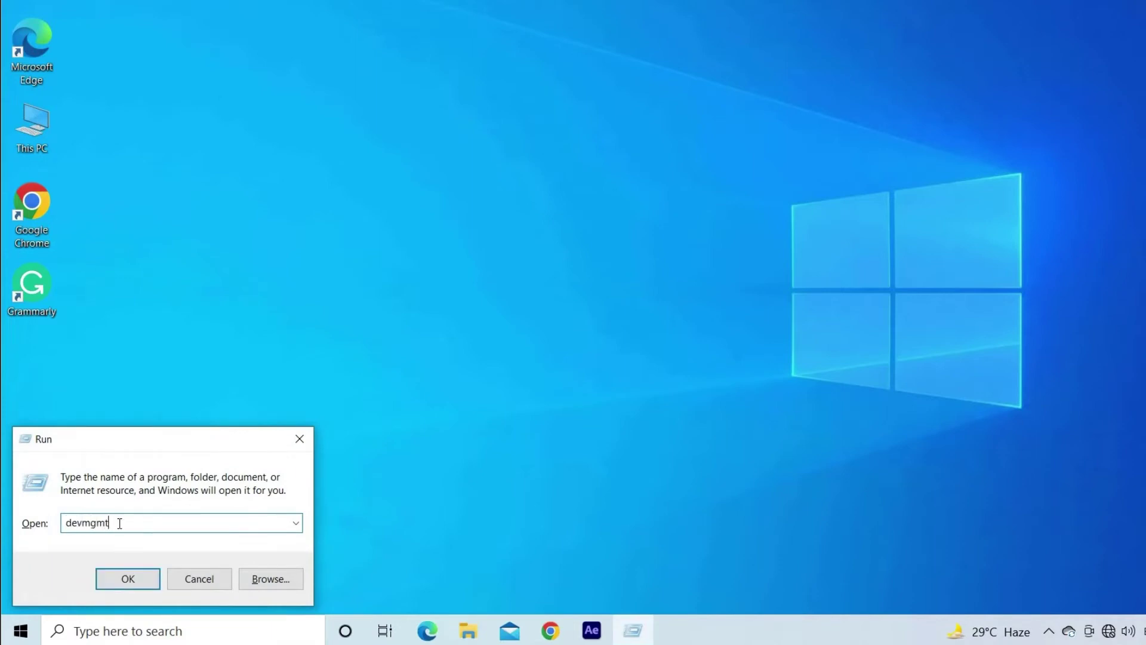
{"action": "type", "text": ".msc"}
{"action": "key", "text": "Return"}
{"action": "double_click", "coordinate": [226, 278]}
{"action": "left_click", "coordinate": [216, 294]}
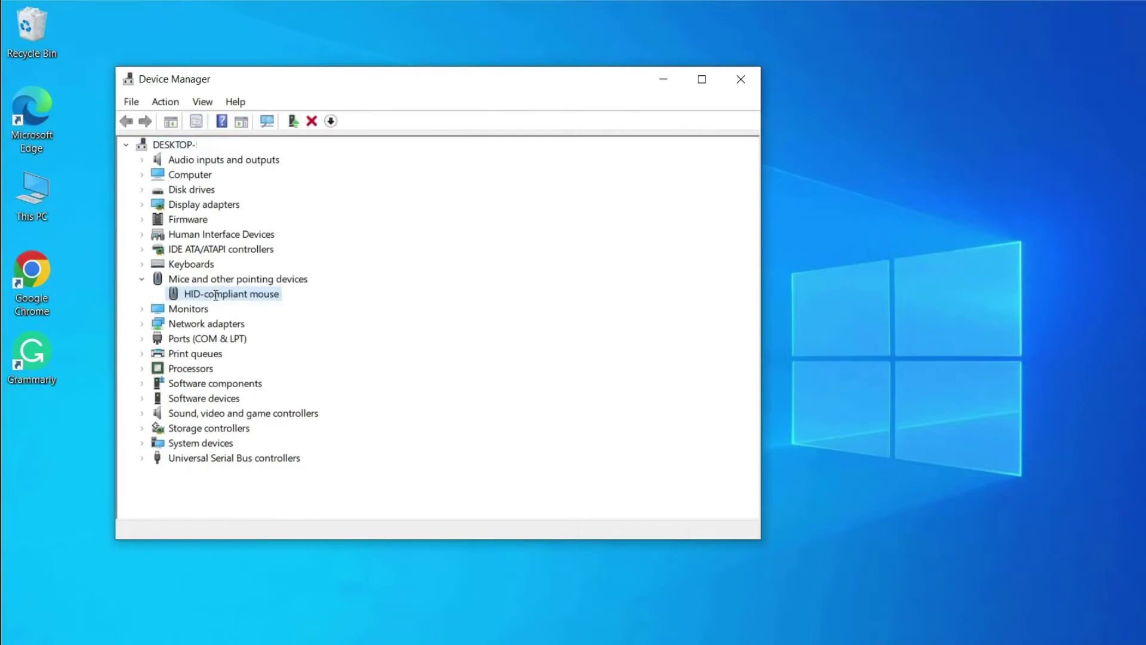
{"action": "right_click", "coordinate": [216, 294]}
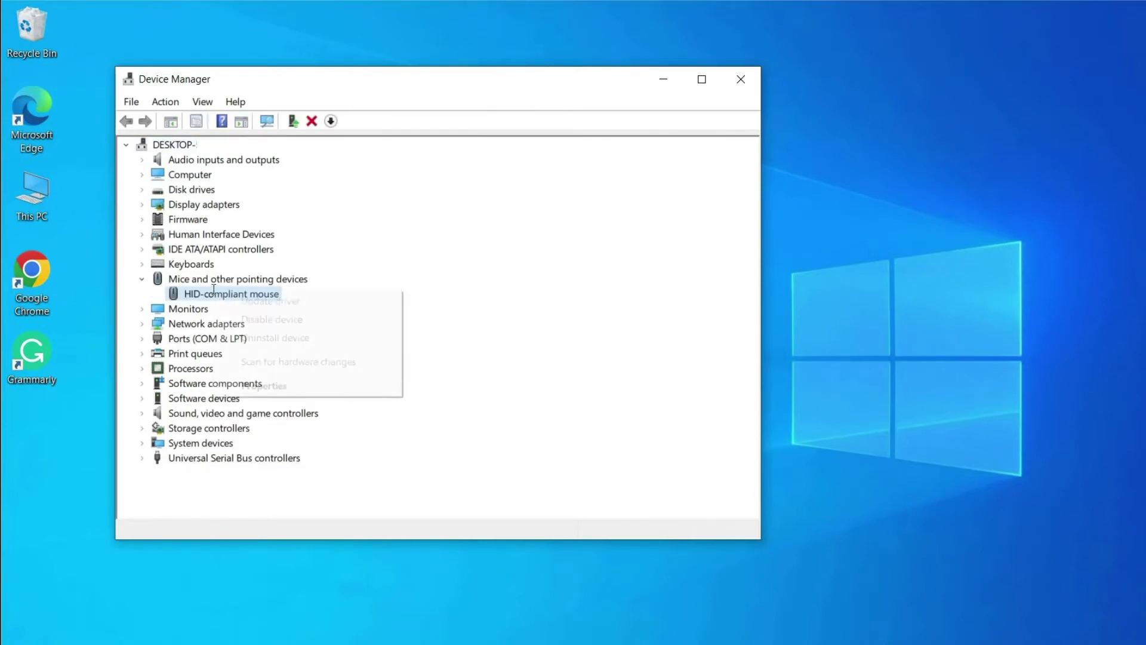
{"action": "left_click", "coordinate": [284, 385]}
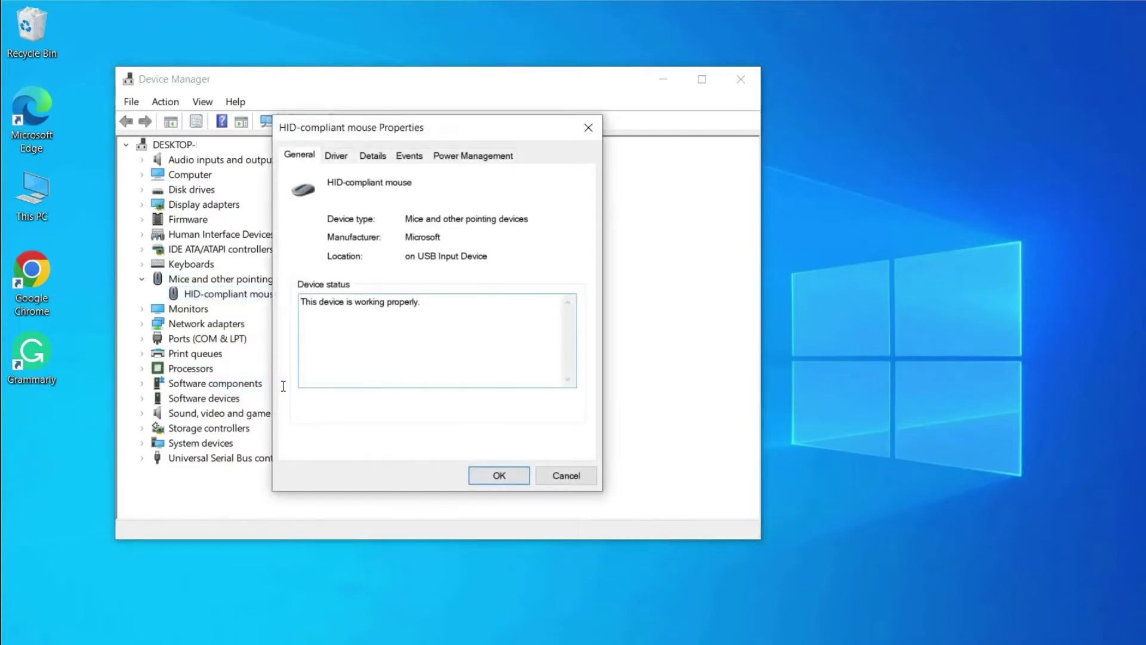
Review the mouse's event history, close Device Manager, and download the DriverGuide utility
{"action": "left_click", "coordinate": [409, 156]}
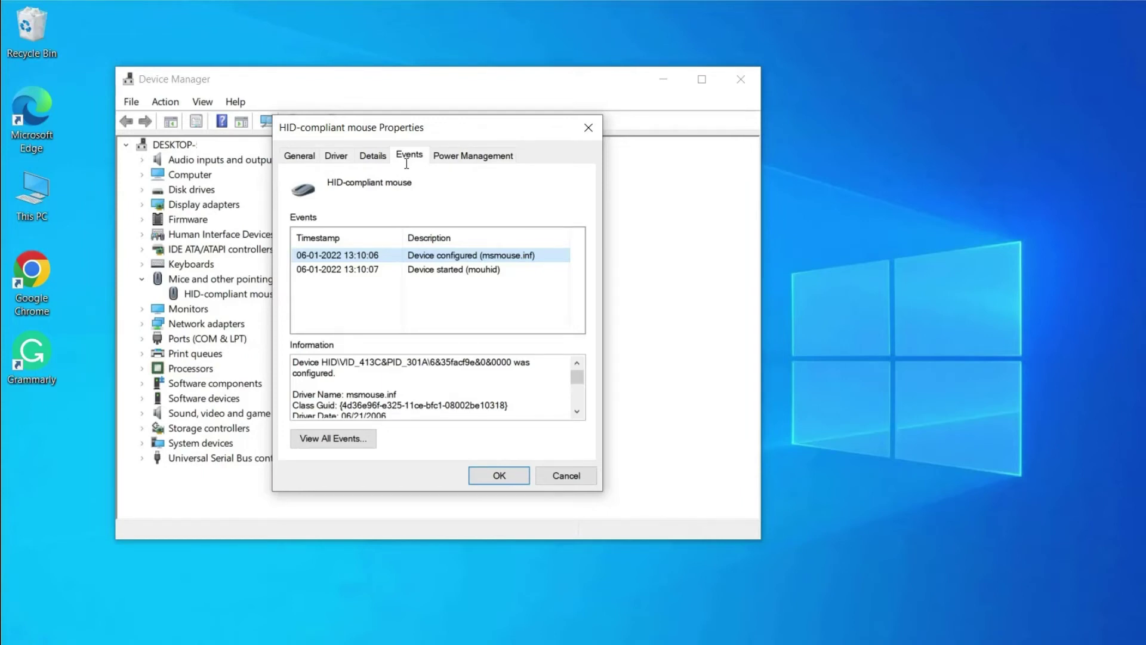
{"action": "left_click", "coordinate": [566, 476]}
{"action": "left_click", "coordinate": [741, 80]}
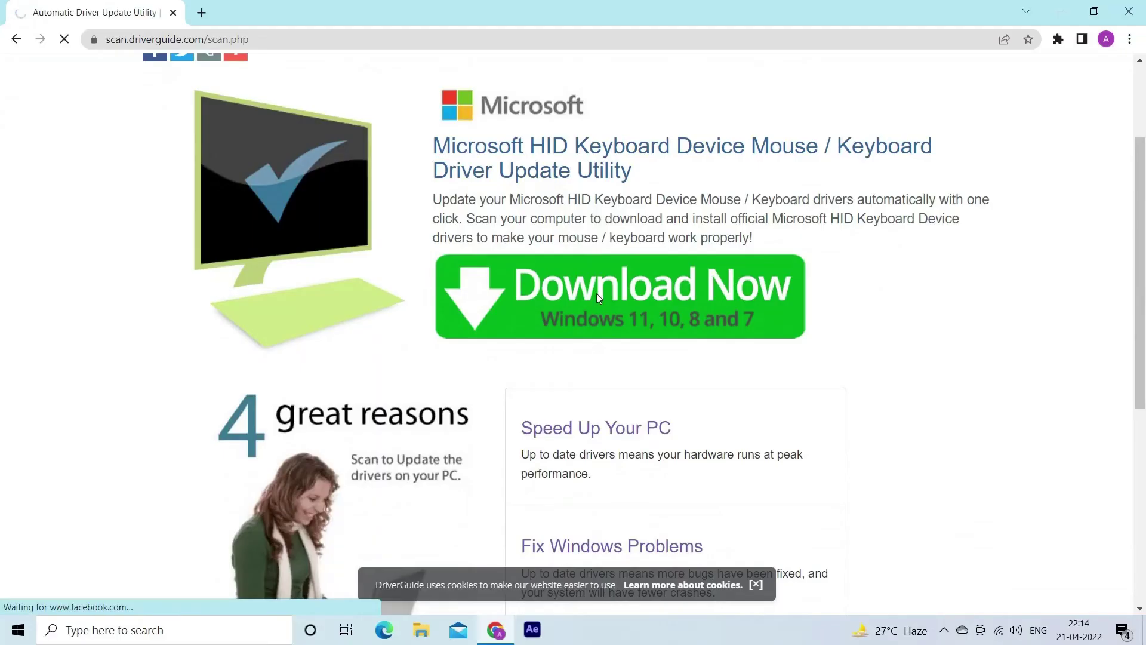
{"action": "left_click", "coordinate": [597, 292]}
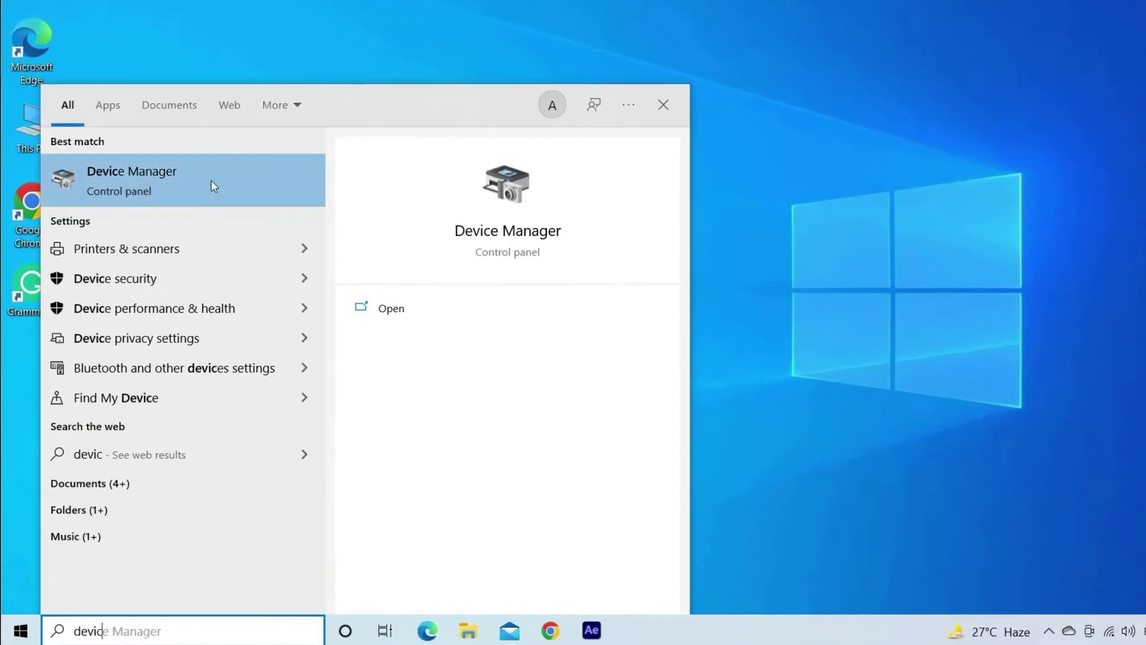
Update the HID-compliant mouse driver using drivers from the D:\New folder (2) folder
{"action": "left_click", "coordinate": [210, 180]}
{"action": "double_click", "coordinate": [301, 215]}
{"action": "double_click", "coordinate": [295, 230]}
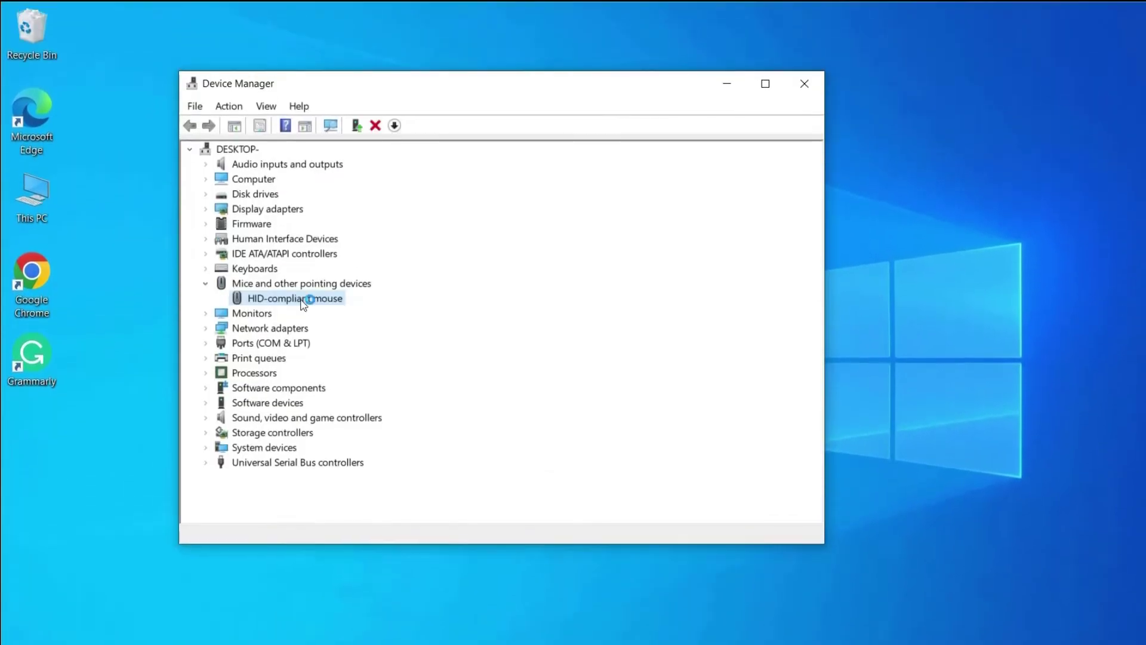
{"action": "right_click", "coordinate": [301, 299]}
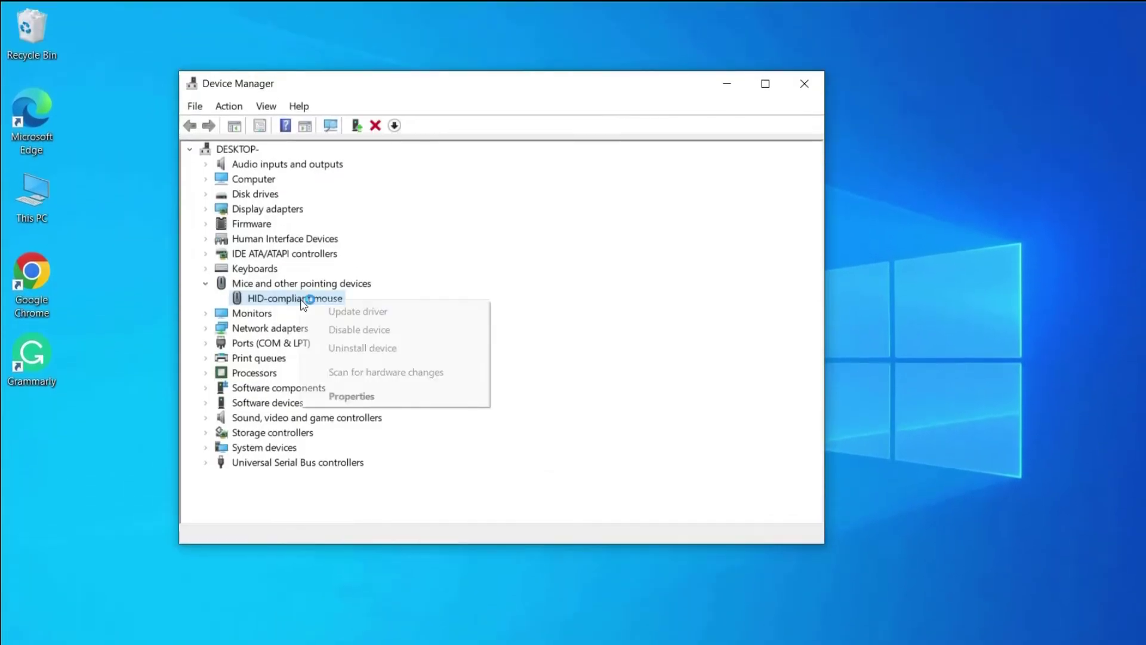
{"action": "left_click", "coordinate": [395, 316]}
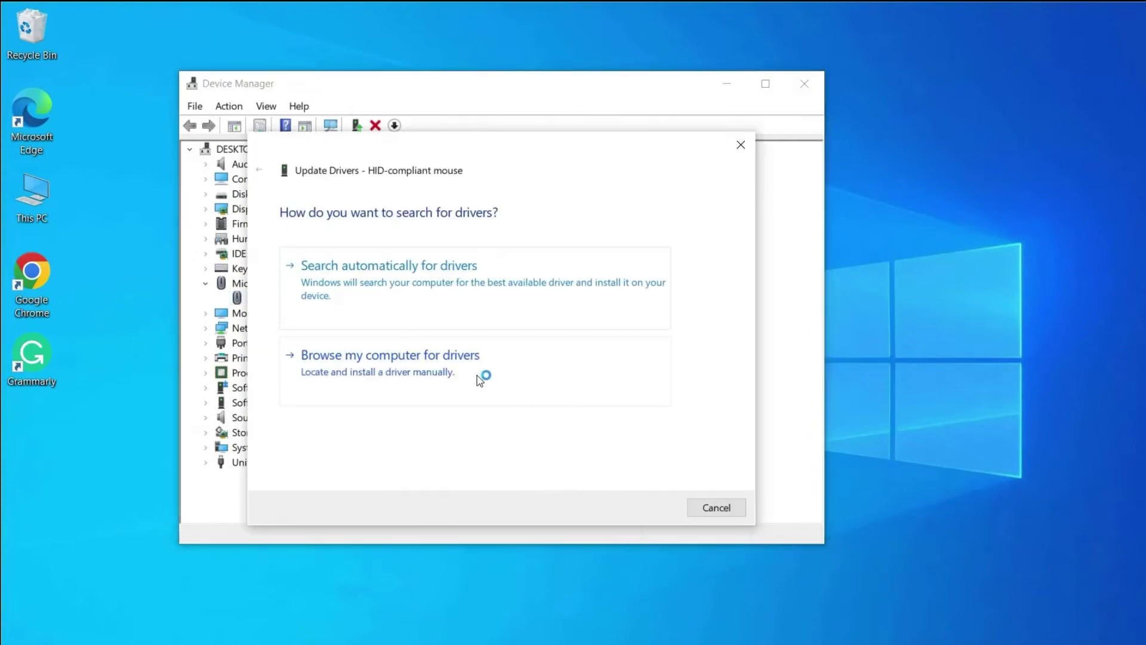
{"action": "left_click", "coordinate": [449, 362]}
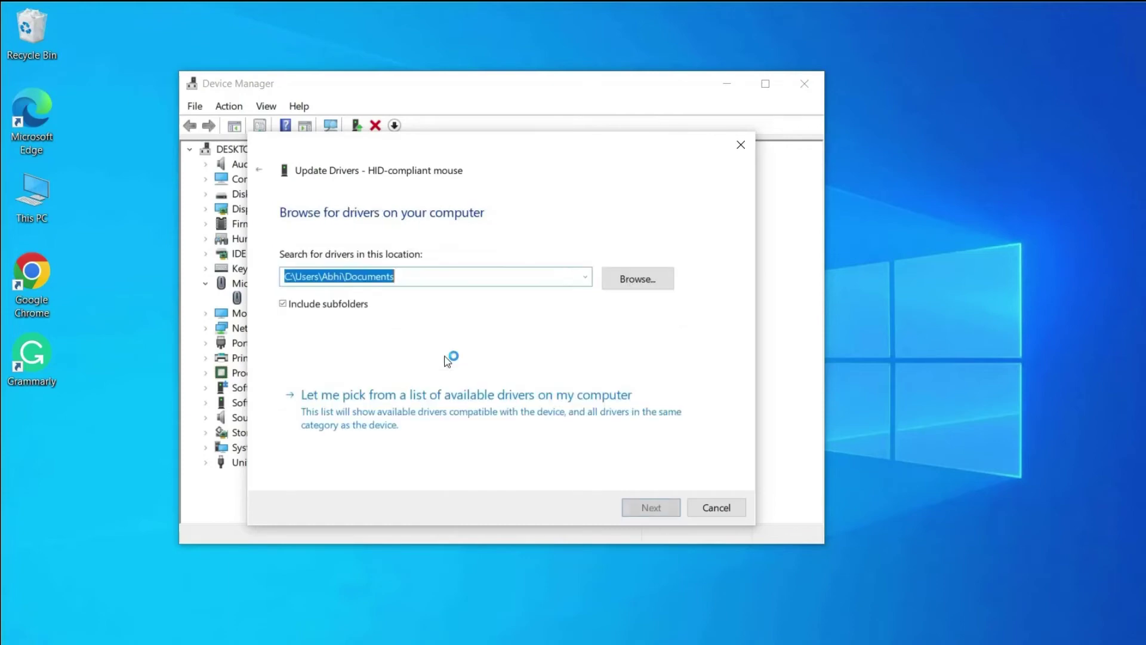
{"action": "left_click", "coordinate": [638, 279]}
{"action": "scroll", "coordinate": [655, 355], "scroll_direction": "up", "scroll_amount": 2}
{"action": "left_click", "coordinate": [637, 285]}
{"action": "left_click", "coordinate": [658, 459]}
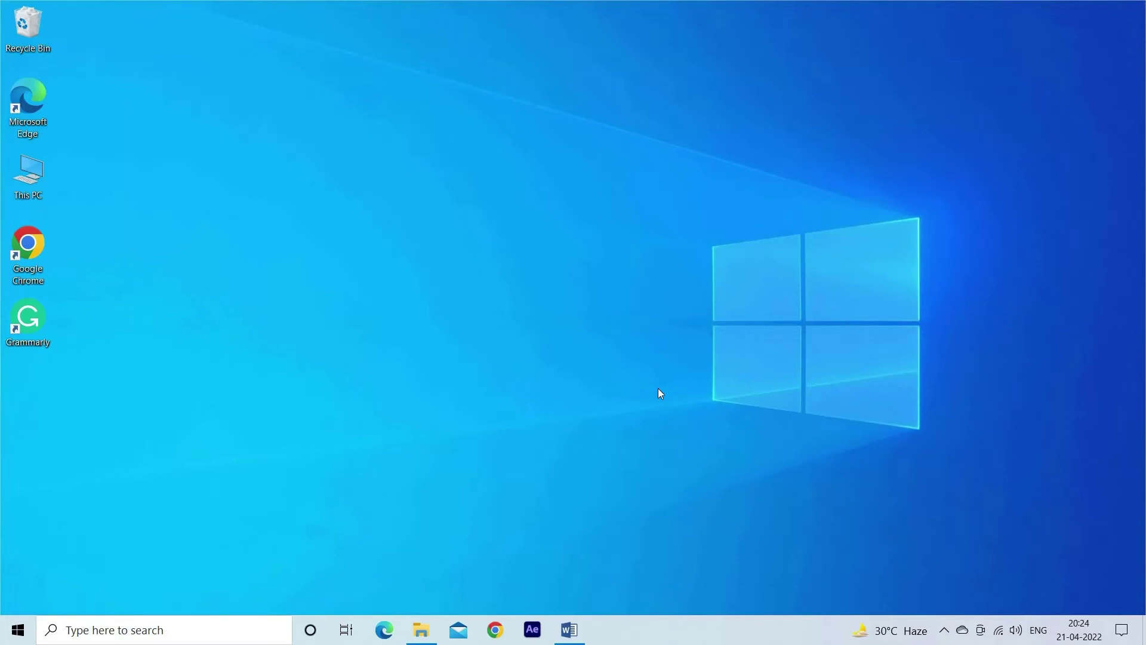
Open Device Manager from a 'device' search and expand the Keyboards category
{"action": "key", "text": "super"}
{"action": "type", "text": "device"}
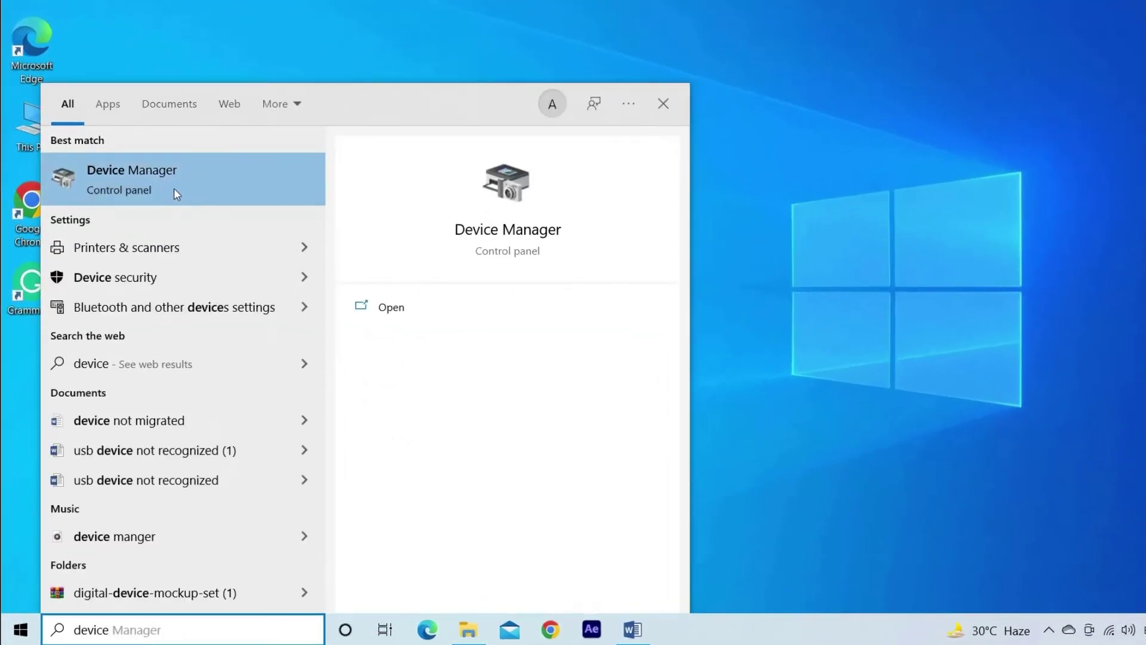
{"action": "left_click", "coordinate": [174, 188]}
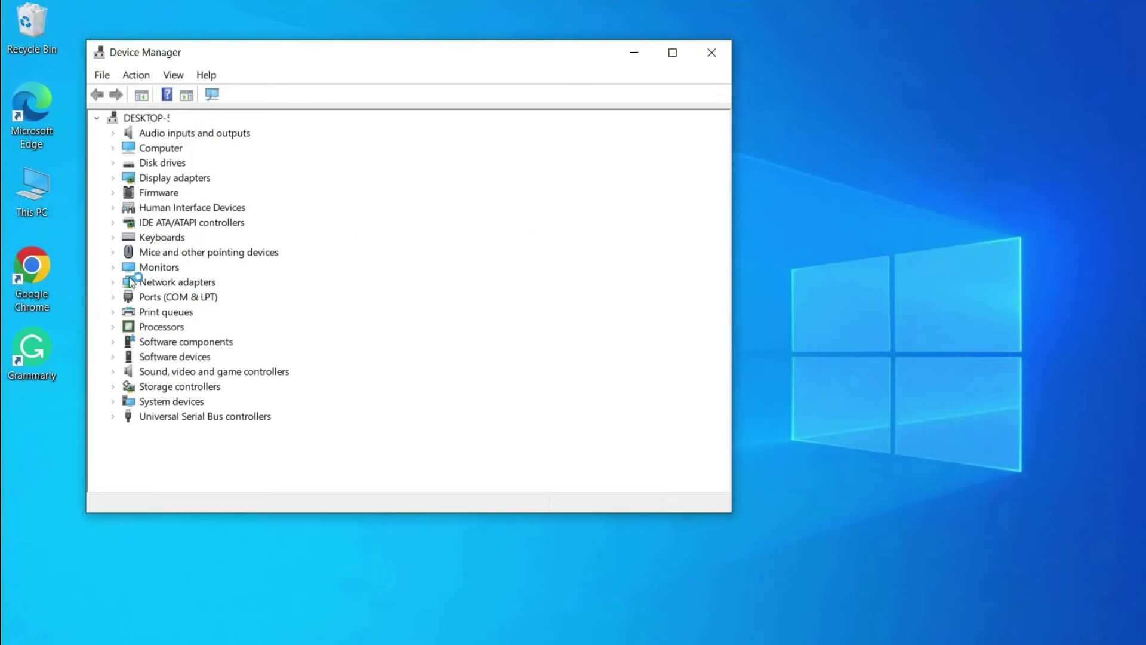
{"action": "left_click", "coordinate": [108, 244]}
{"action": "left_click", "coordinate": [115, 238]}
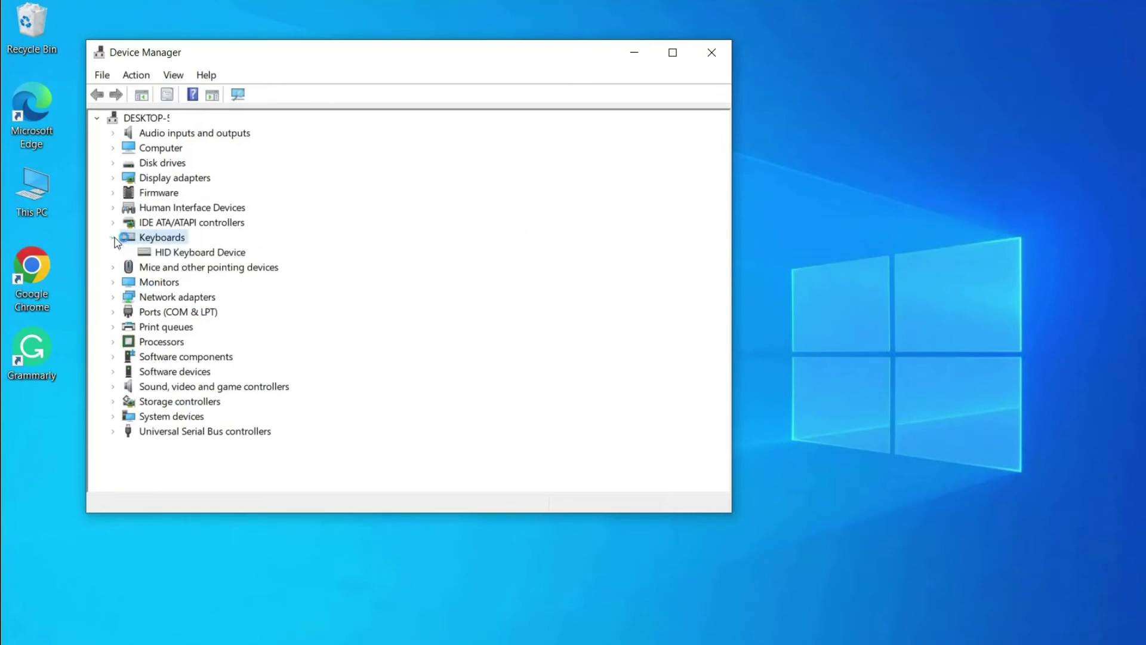
Uninstall the HID Keyboard Device and restart the computer
{"action": "right_click", "coordinate": [188, 254]}
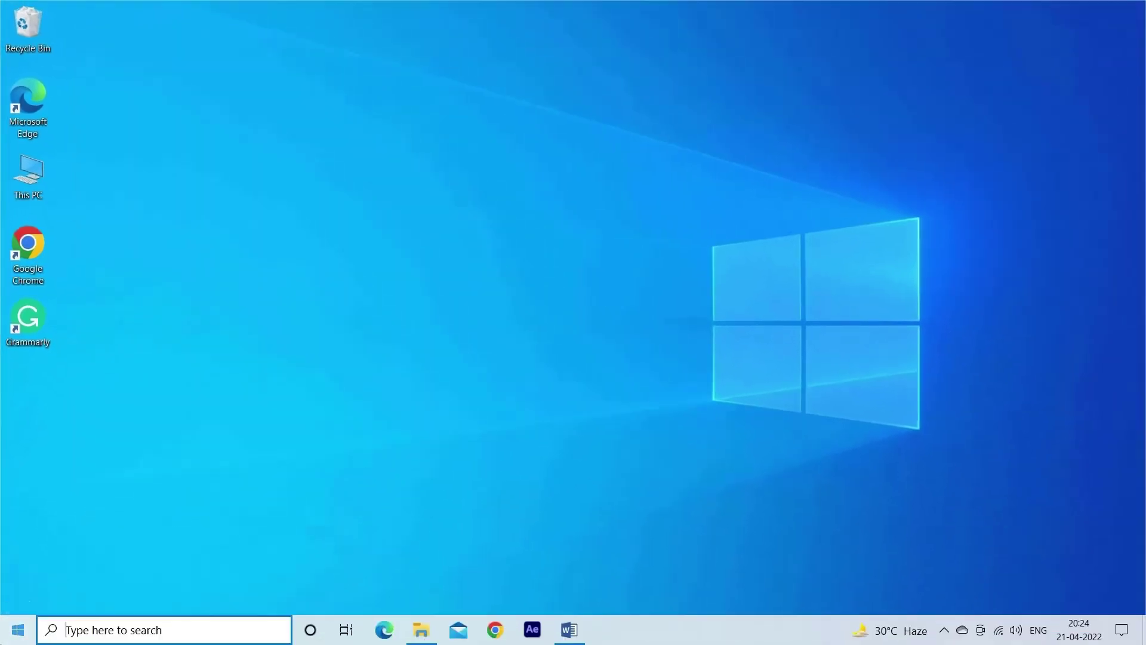
{"action": "left_click", "coordinate": [18, 629]}
{"action": "left_click", "coordinate": [18, 596]}
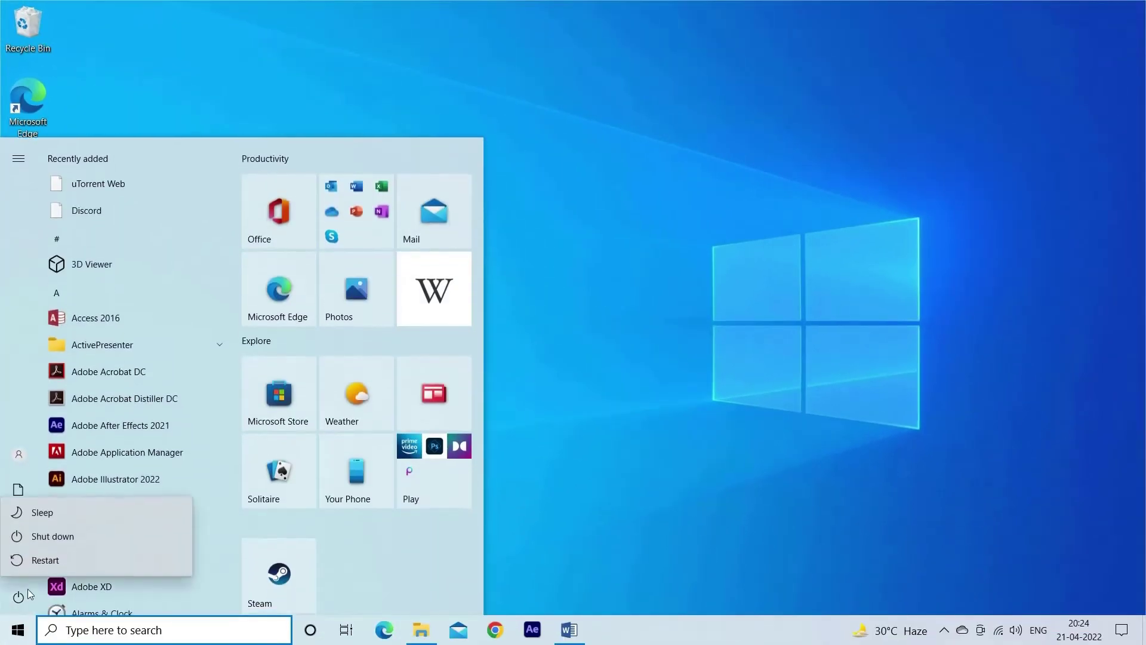
{"action": "left_click", "coordinate": [80, 561]}
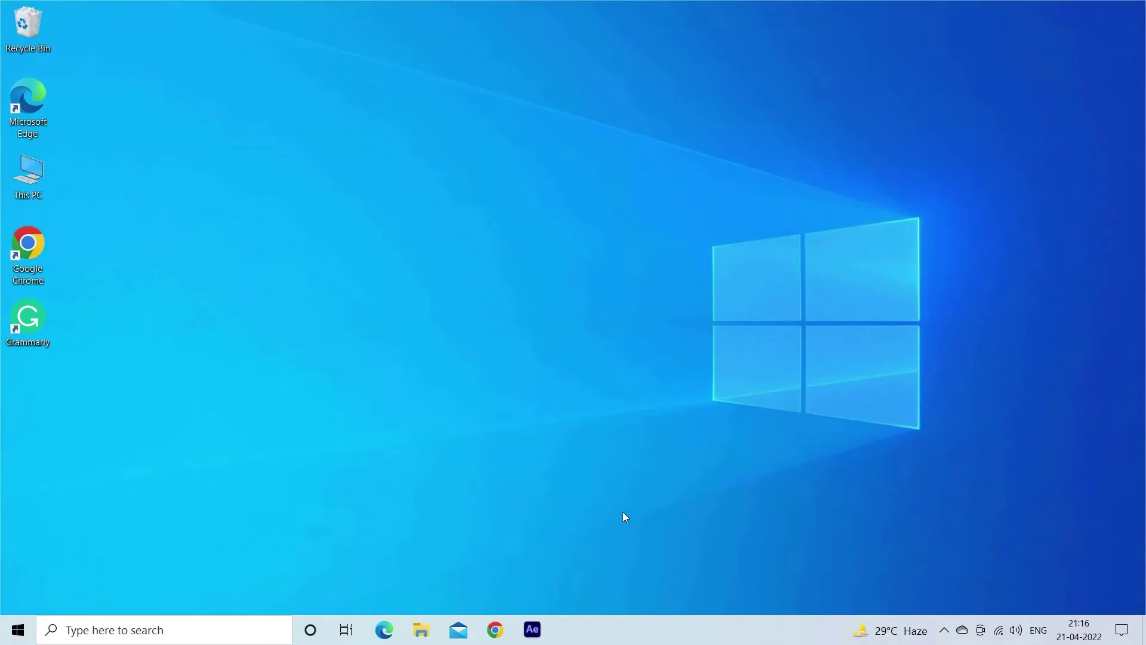
Resume the paused Windows updates under Settings > Update & Security > Windows Update
{"action": "left_click", "coordinate": [18, 629]}
{"action": "mouse_move", "coordinate": [79, 583]}
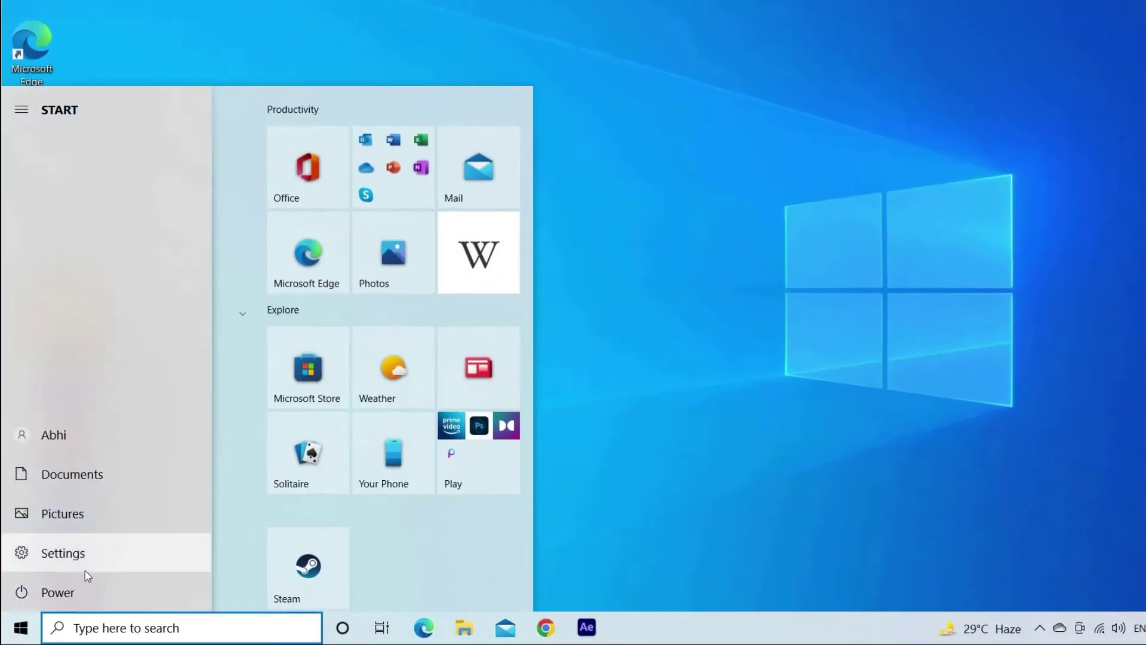
{"action": "left_click", "coordinate": [58, 561]}
{"action": "left_click", "coordinate": [578, 418]}
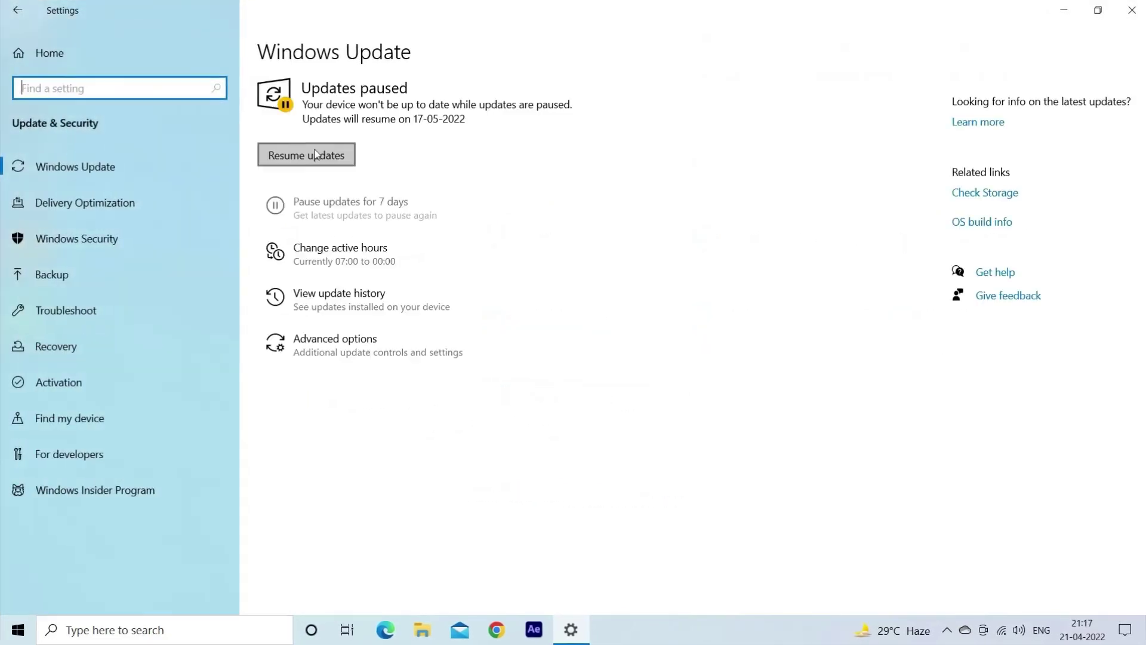
{"action": "left_click", "coordinate": [308, 154]}
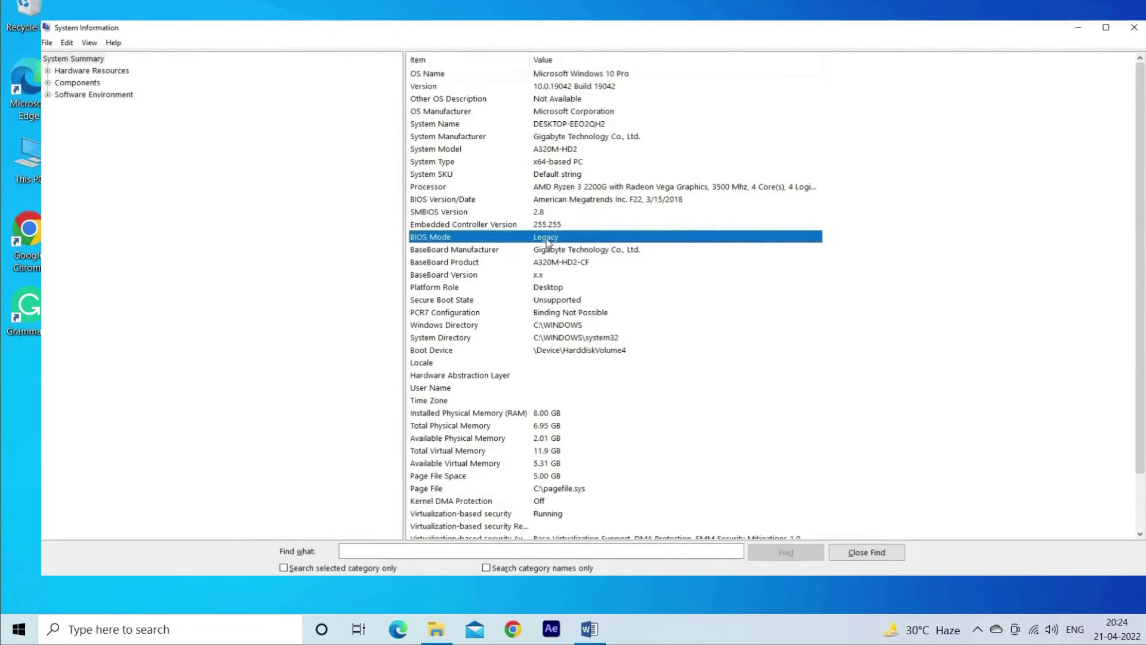
Read the A320M-HD2 System Model entry and scroll the summary to the BIOS version
{"action": "key", "text": "Down"}
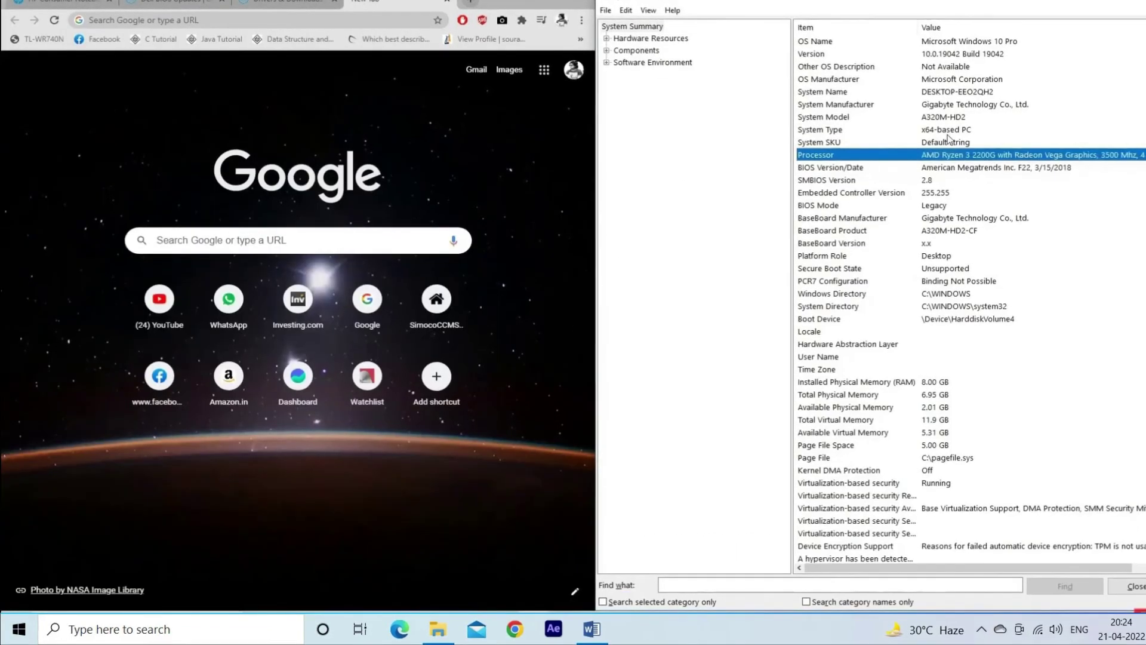
{"action": "left_click", "coordinate": [936, 117]}
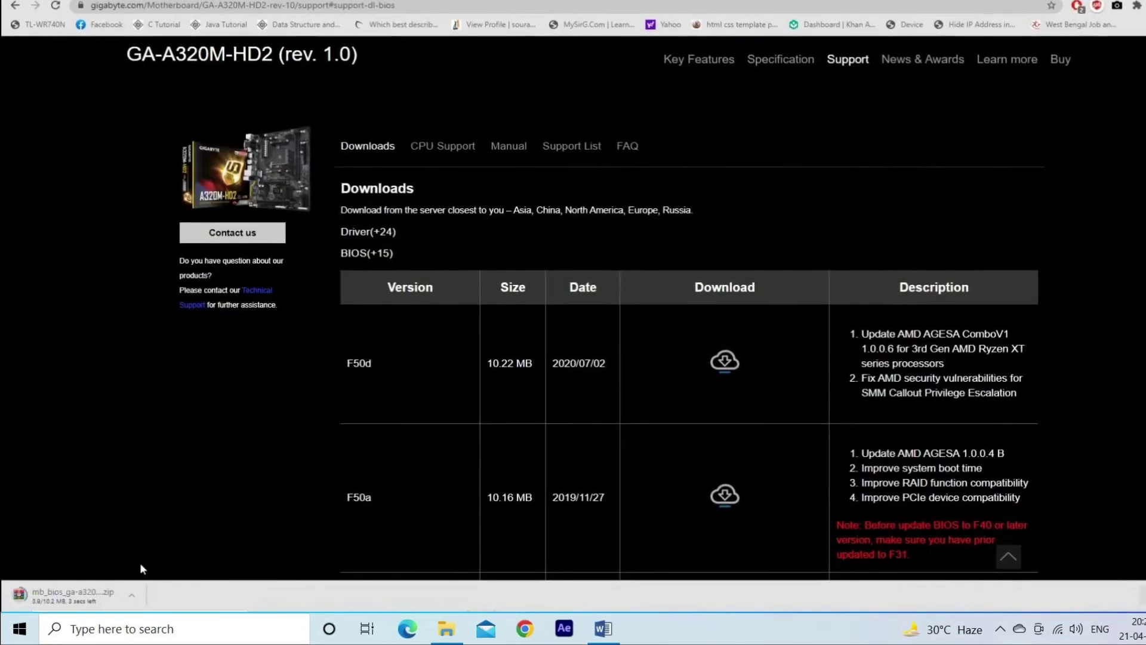
{"action": "scroll", "coordinate": [815, 330], "scroll_direction": "down", "scroll_amount": 2}
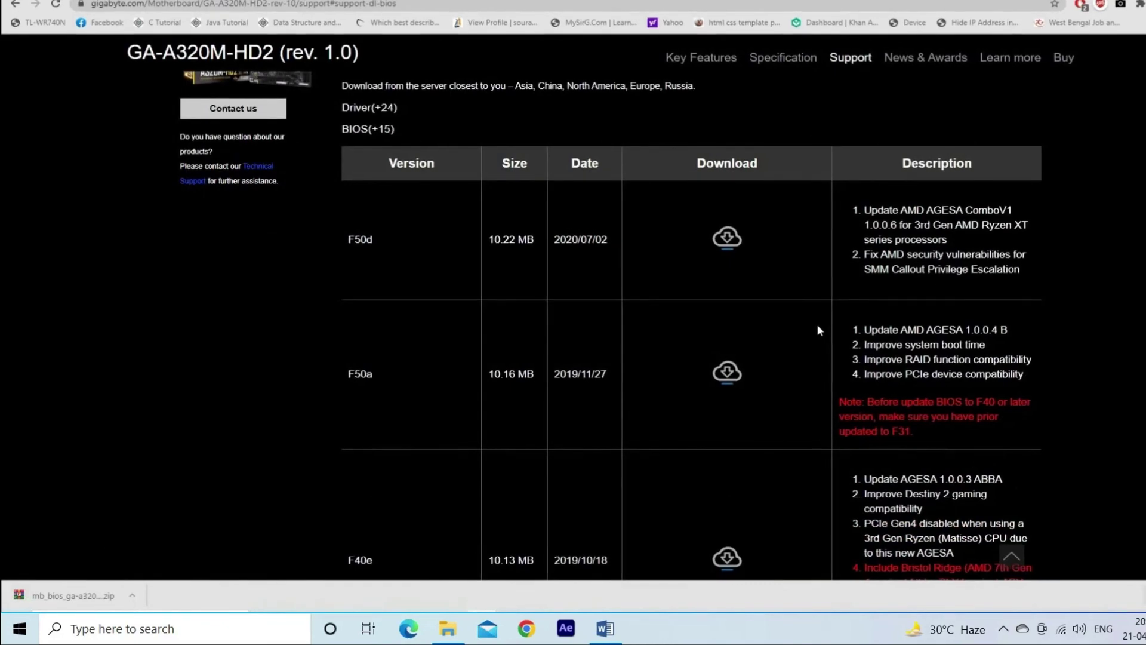